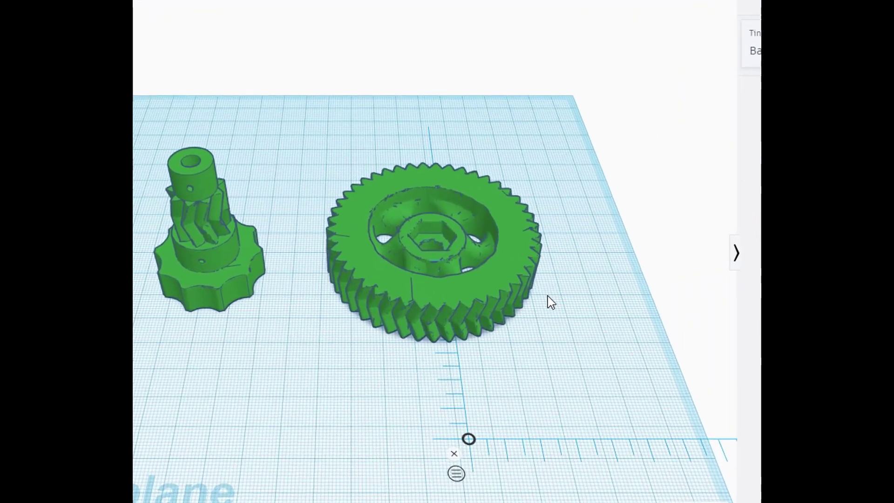
Select the helical gear to show its 70.75 x 70.75 x 15.37 dimensions.
{"action": "left_click", "coordinate": [501, 299]}
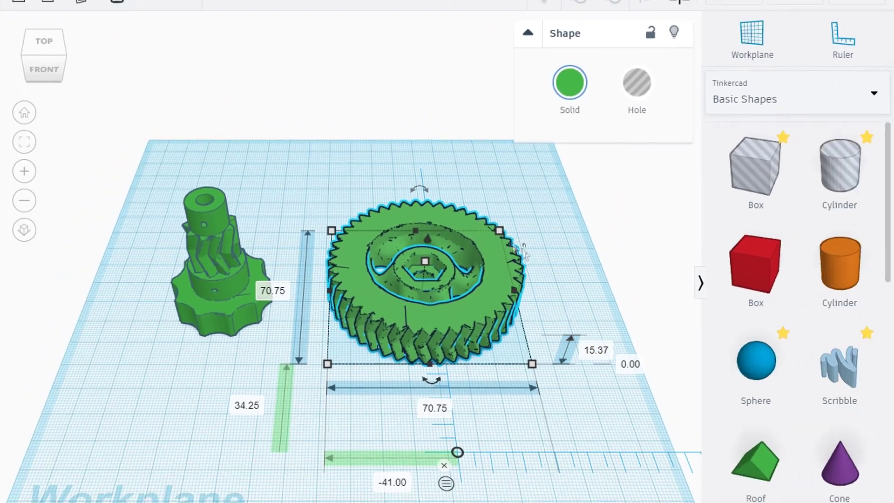
Export the gear as STL named '70.75 x 70.75 x 15.37 Gear Wheels Quick Release Filament feeder'.
{"action": "left_click", "coordinate": [800, 4]}
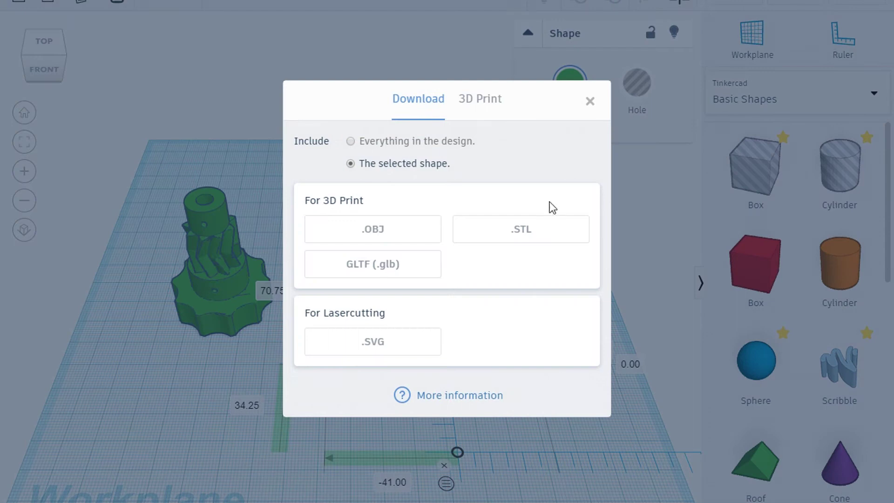
{"action": "left_click", "coordinate": [527, 231]}
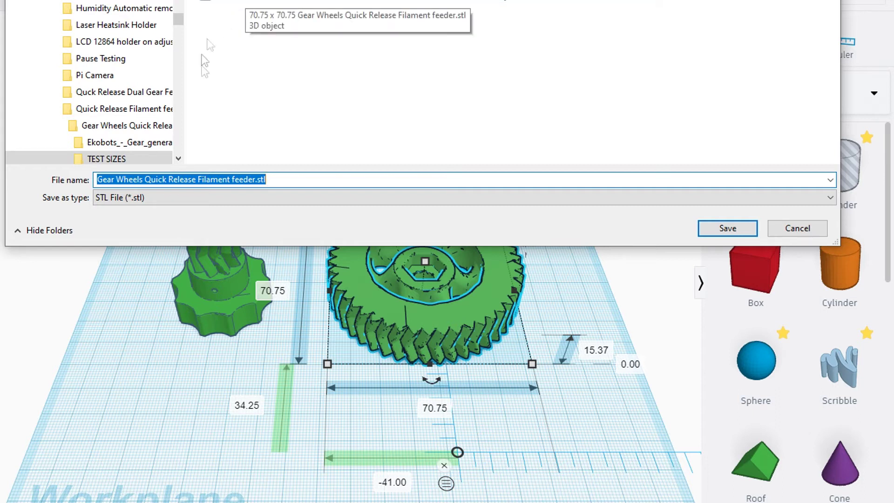
{"action": "left_click", "coordinate": [262, 4]}
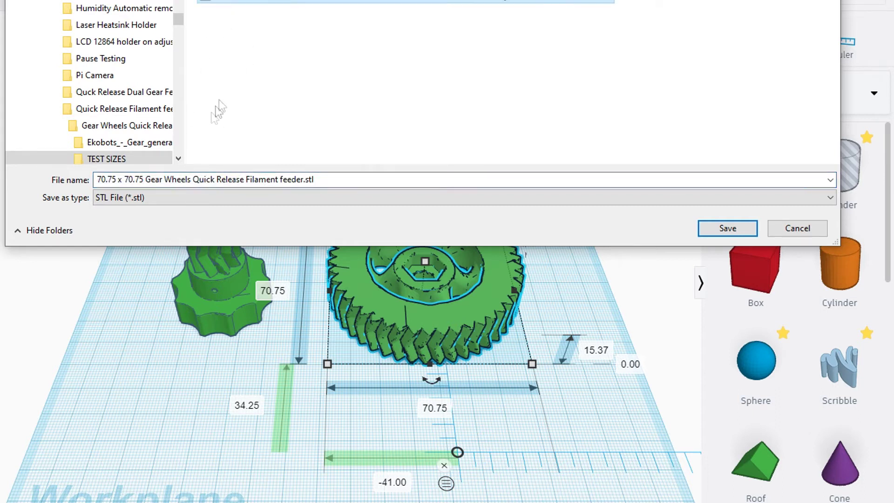
{"action": "left_click", "coordinate": [153, 176]}
{"action": "key", "text": "ctrl+a"}
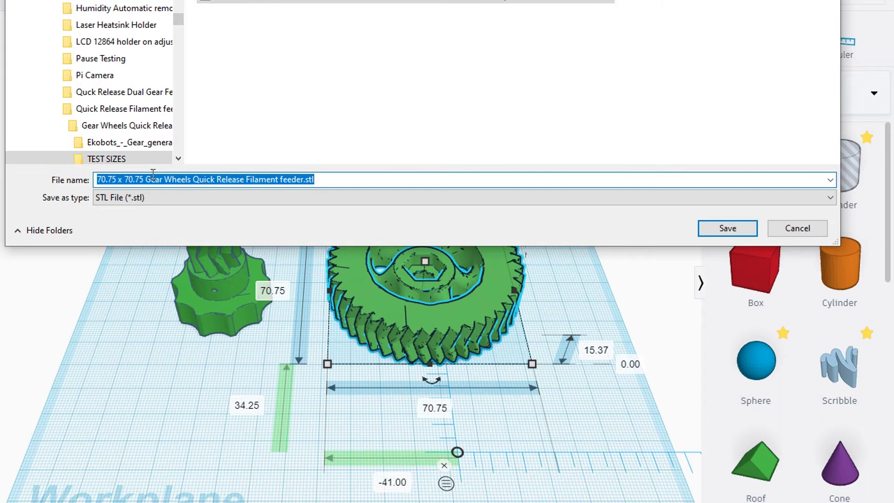
{"action": "left_click", "coordinate": [153, 176]}
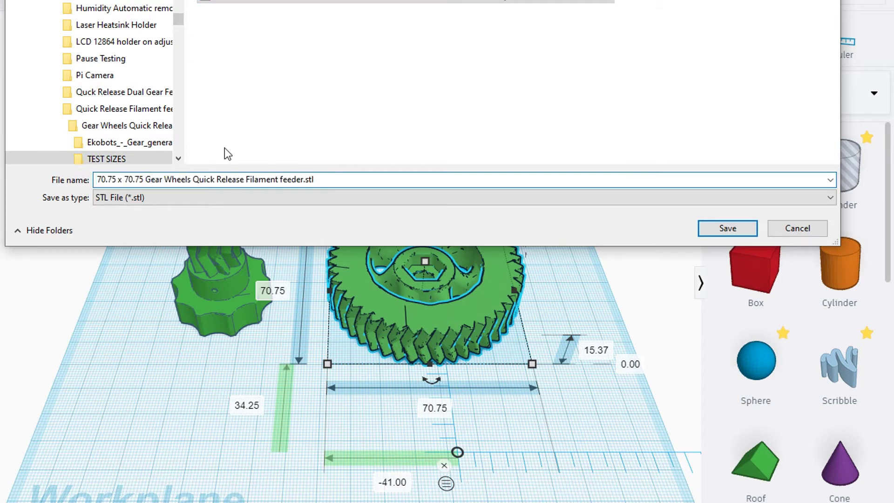
{"action": "type", "text": "x "}
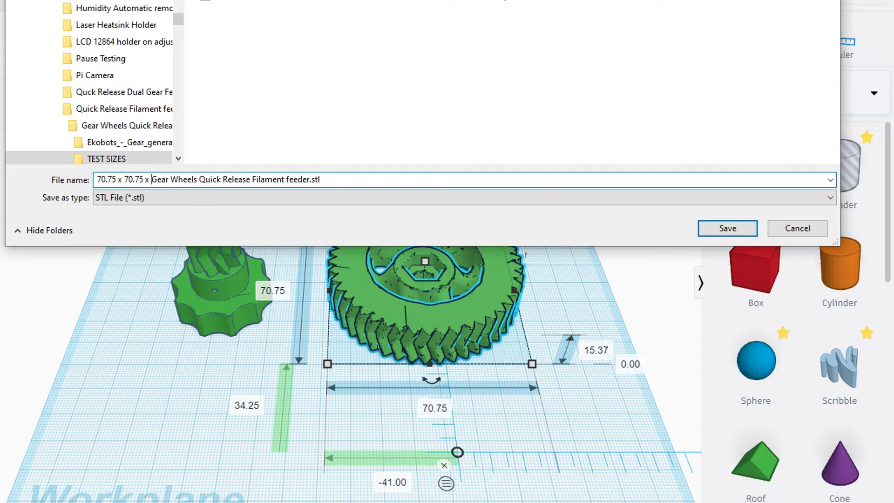
{"action": "type", "text": "1"}
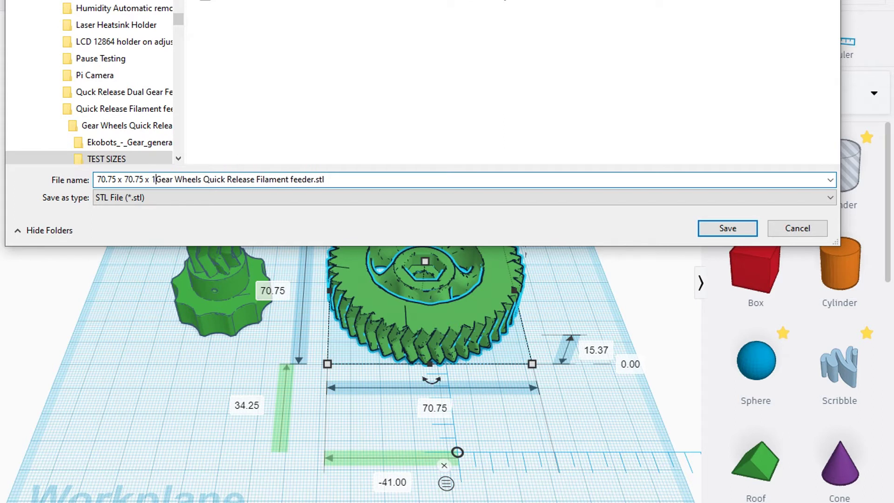
{"action": "type", "text": "5.3"}
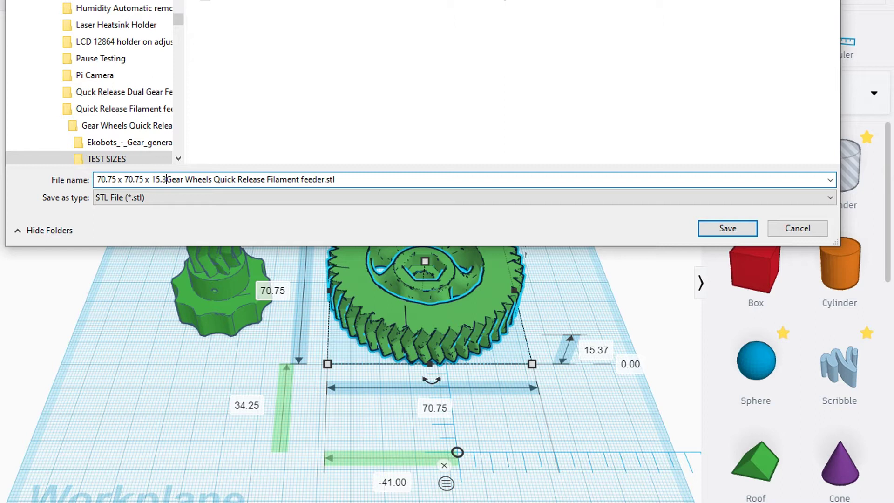
{"action": "type", "text": "7"}
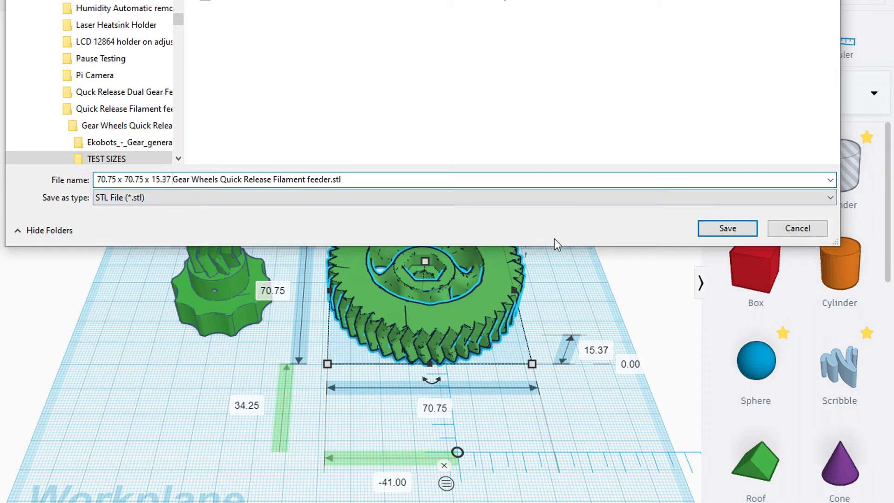
{"action": "left_click", "coordinate": [117, 179]}
Save the gear STL, then move the gear and shaft part further back on the workplane.
{"action": "left_click", "coordinate": [729, 231]}
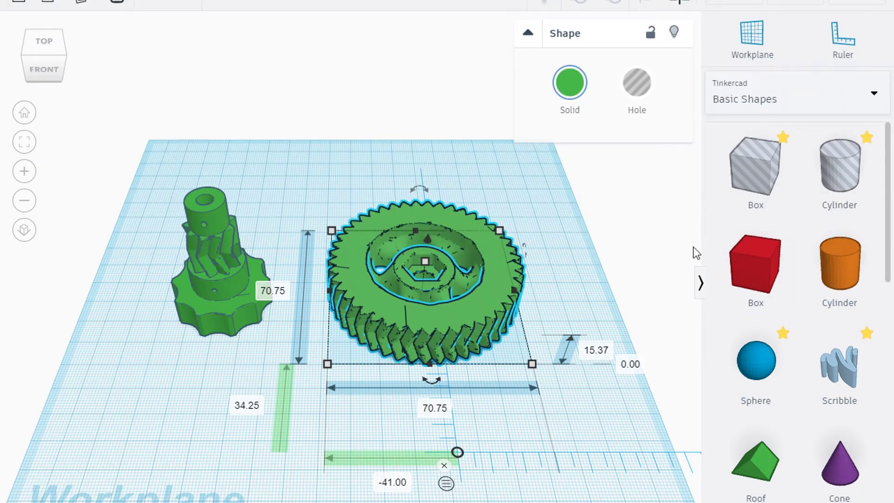
{"action": "left_click_drag", "start_coordinate": [466, 246], "coordinate": [457, 164]}
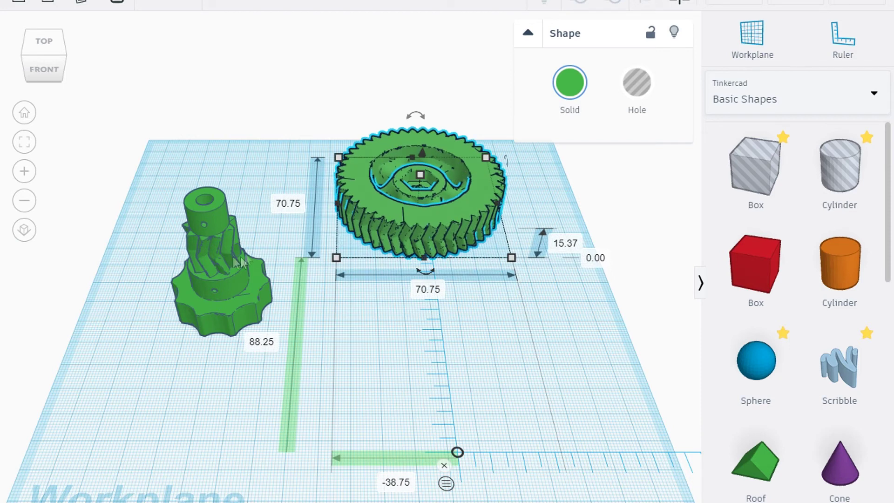
{"action": "left_click_drag", "start_coordinate": [224, 249], "coordinate": [221, 167]}
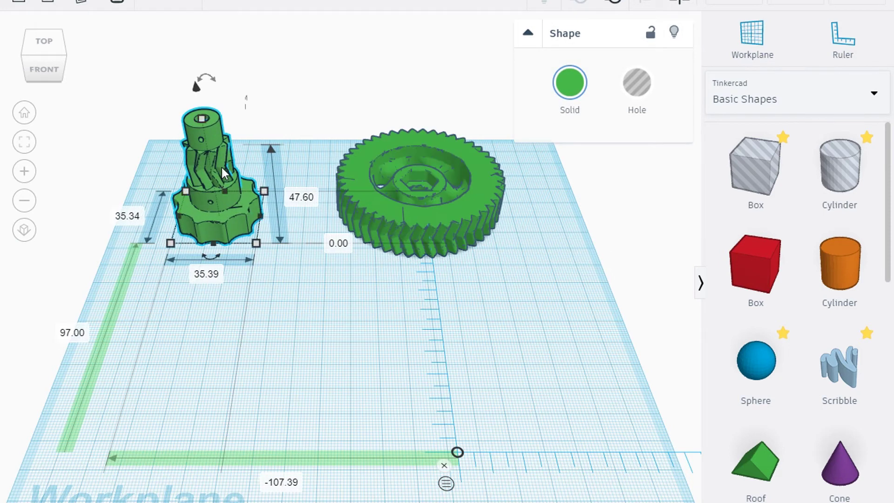
{"action": "left_click", "coordinate": [379, 197]}
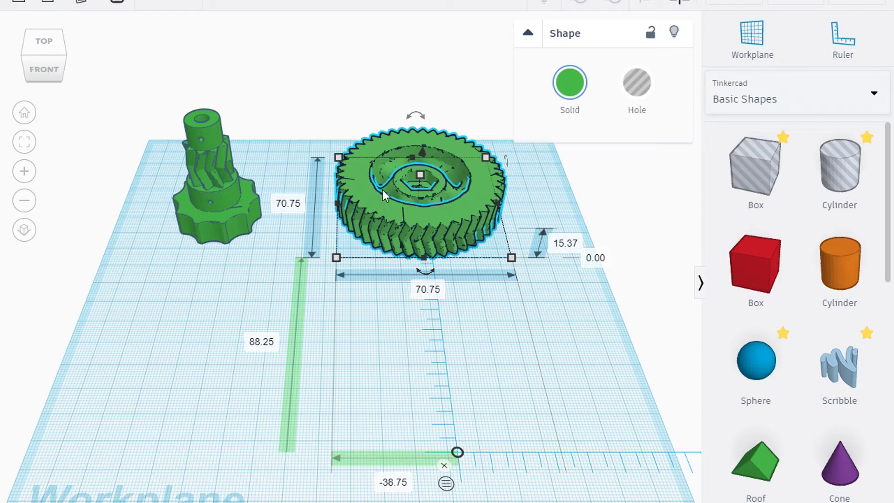
{"action": "left_click", "coordinate": [345, 252]}
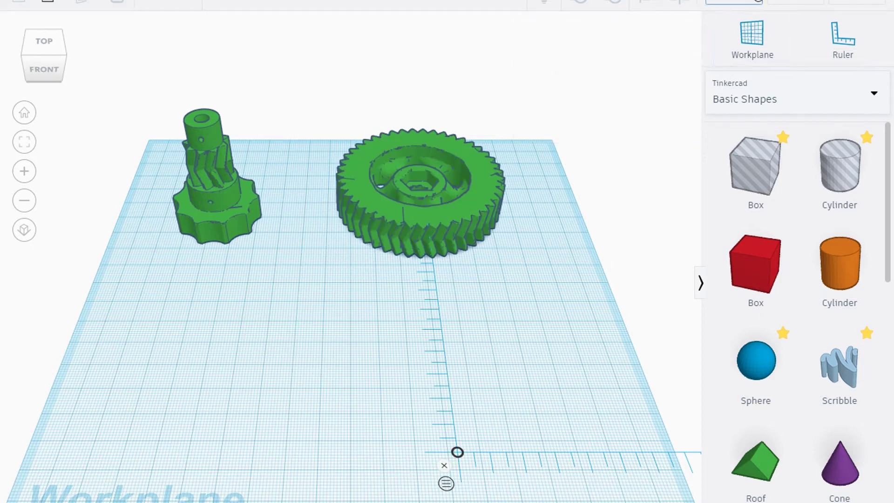
Import the exported gear STL, which arrives measuring 70.77 x 70.75 x 15.37.
{"action": "left_click", "coordinate": [733, 1]}
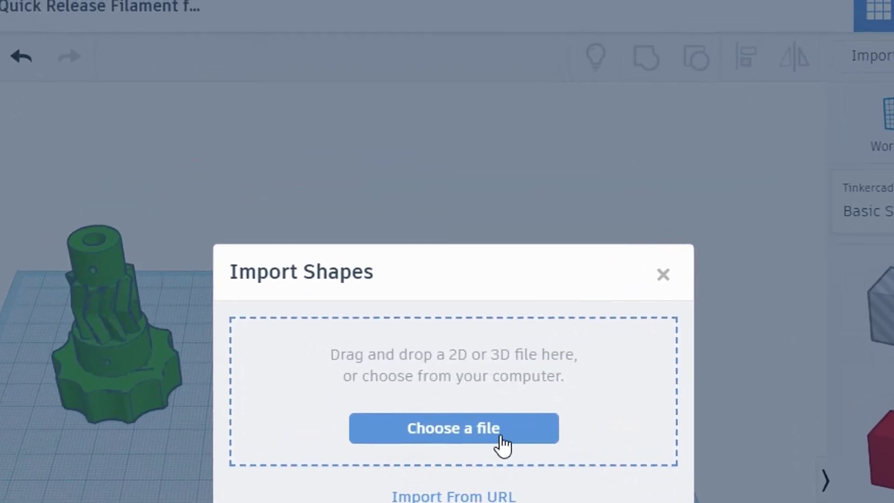
{"action": "left_click", "coordinate": [485, 311]}
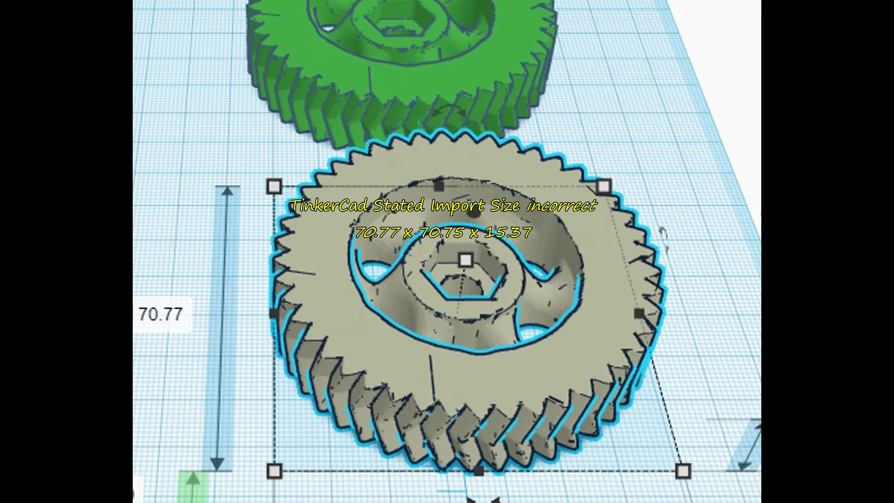
{"action": "scroll", "coordinate": [519, 447], "scroll_direction": "down", "scroll_amount": 3}
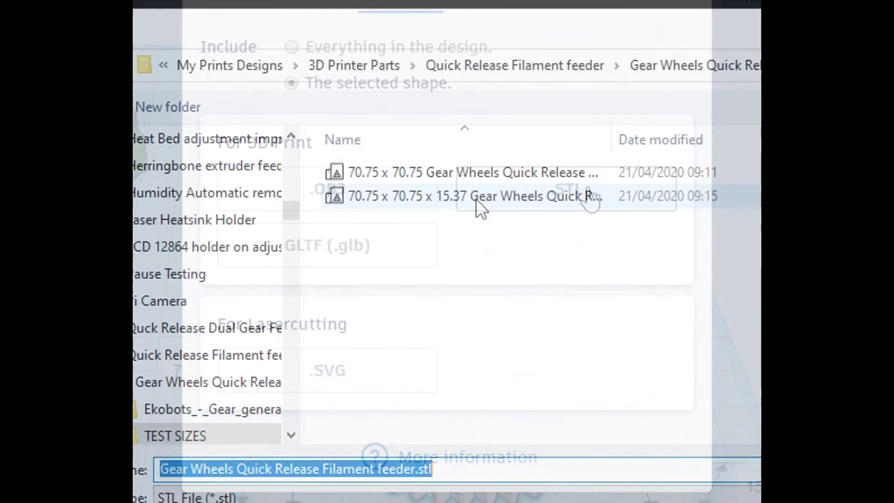
{"action": "left_click", "coordinate": [476, 197]}
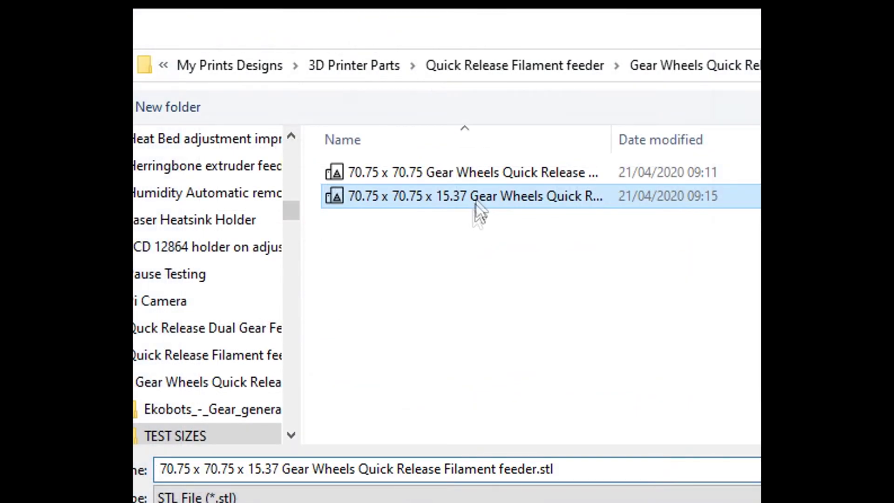
{"action": "left_click", "coordinate": [188, 463]}
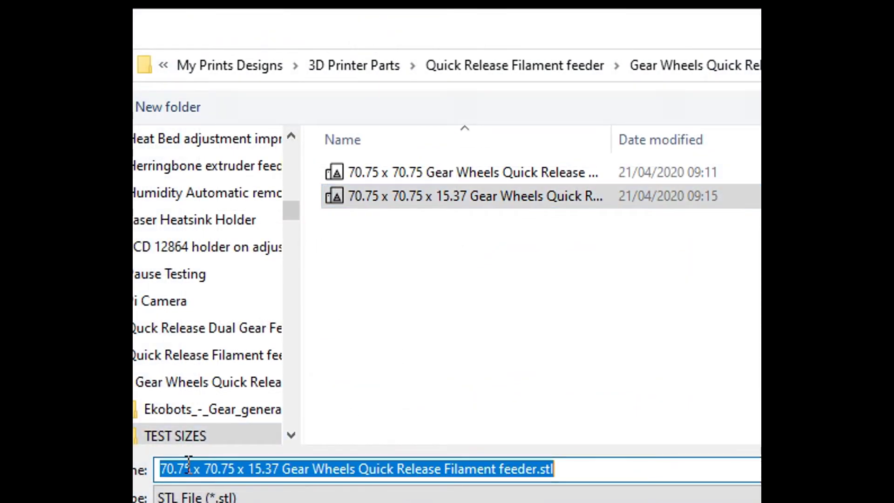
{"action": "left_click", "coordinate": [201, 469]}
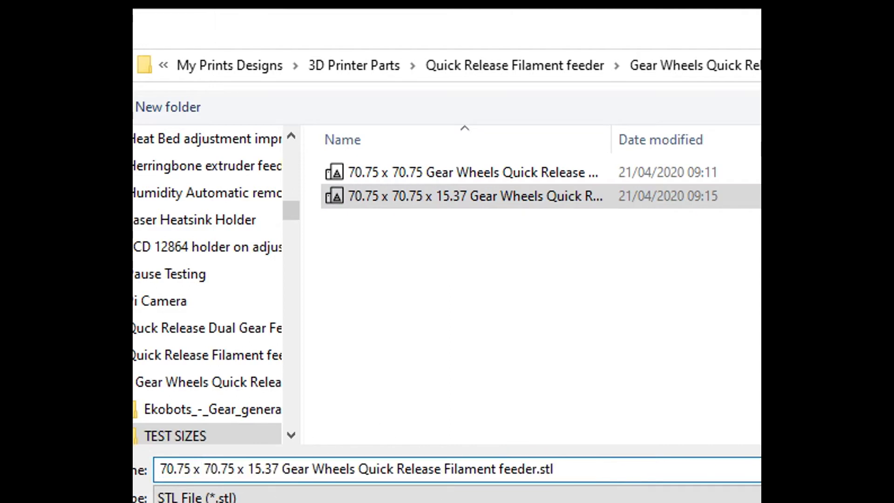
{"action": "key", "text": "Left"}
{"action": "key", "text": "Left"}
{"action": "key", "text": "BackSpace"}
{"action": "type", "text": "7"}
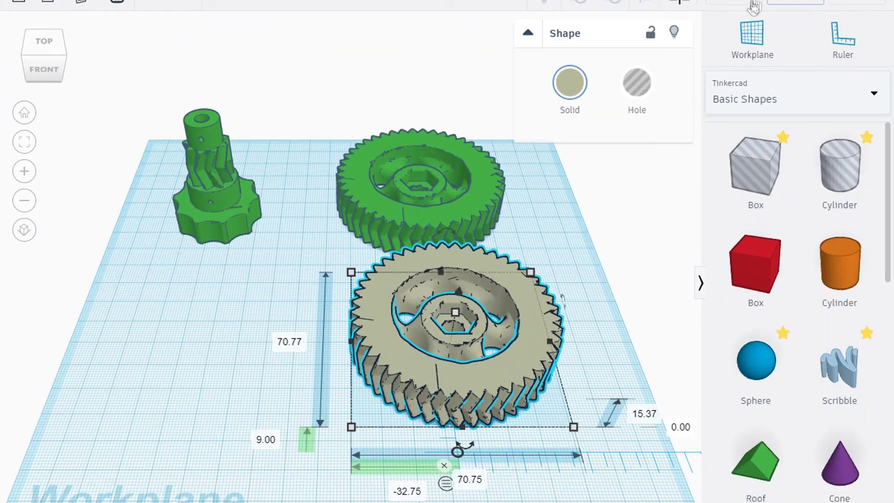
Import the 70.77 x 70.75 x 15.37 gear STL onto the workplane as a pink gear.
{"action": "left_click", "coordinate": [752, 3]}
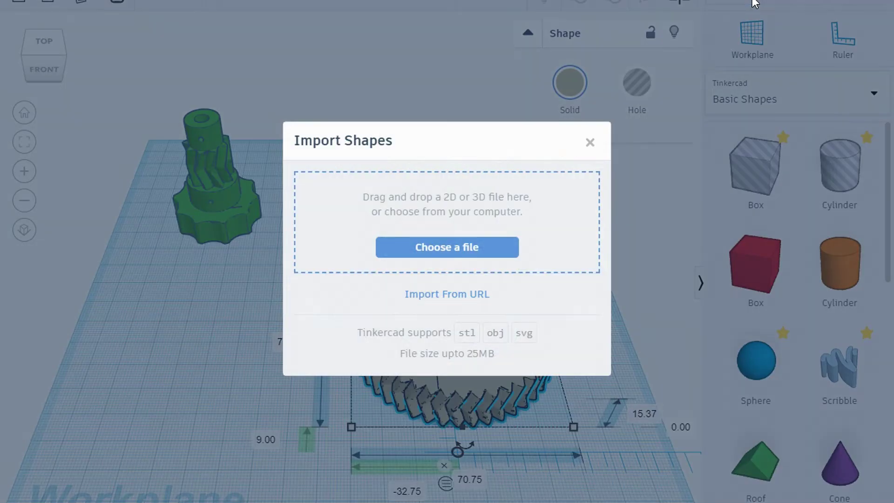
{"action": "left_click", "coordinate": [467, 251]}
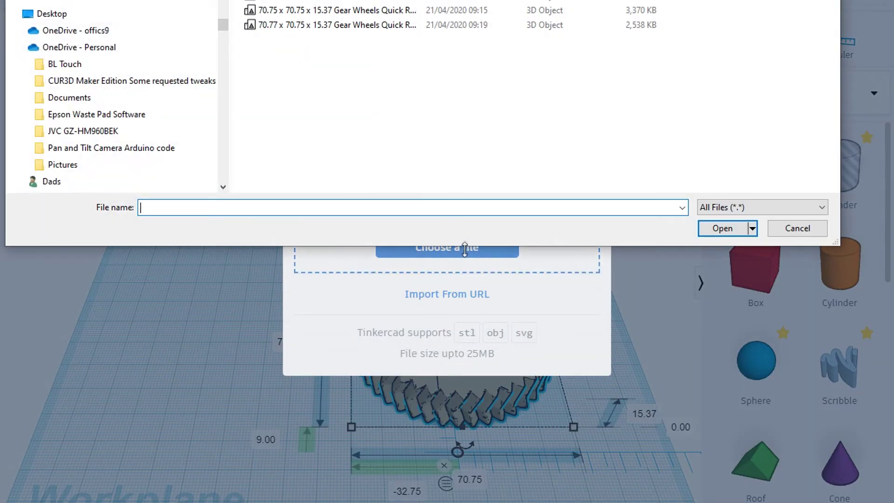
{"action": "left_click", "coordinate": [319, 24]}
{"action": "left_click", "coordinate": [722, 228]}
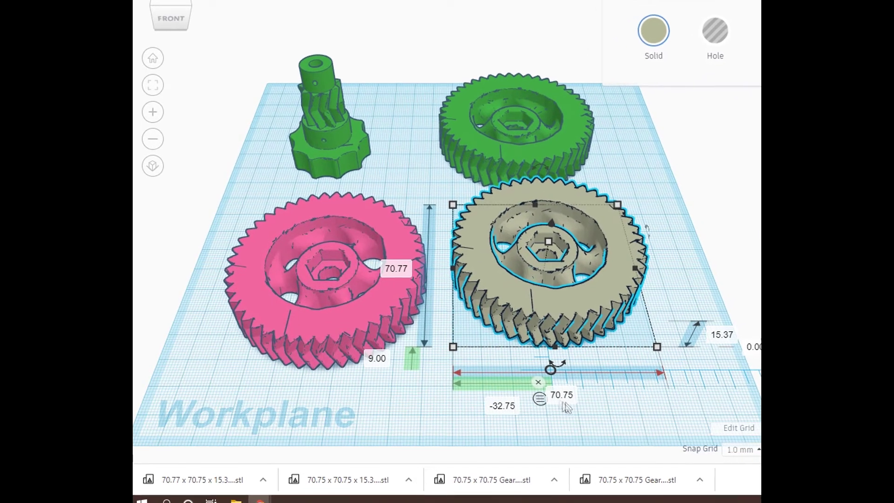
{"action": "left_click", "coordinate": [394, 311]}
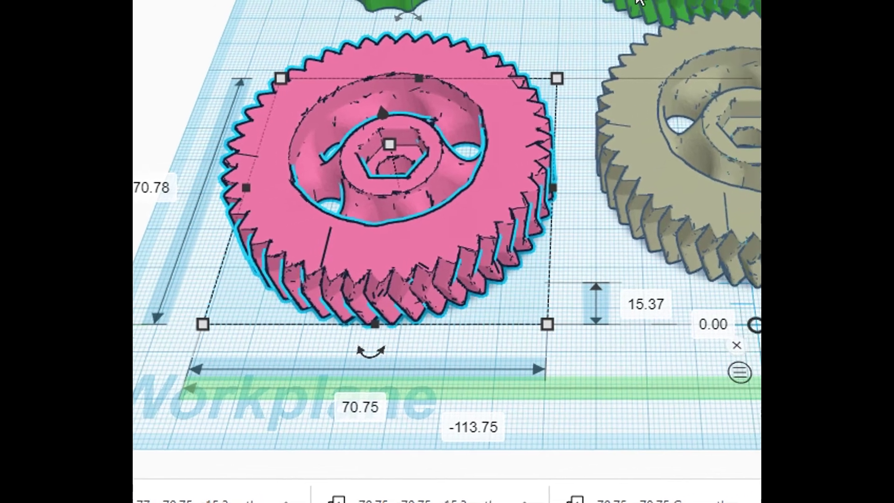
{"action": "left_click", "coordinate": [638, 3]}
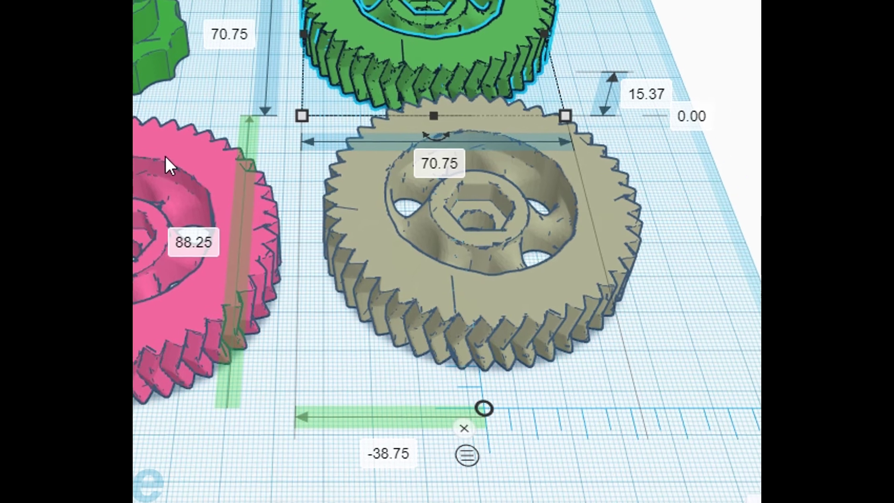
{"action": "left_click", "coordinate": [196, 153]}
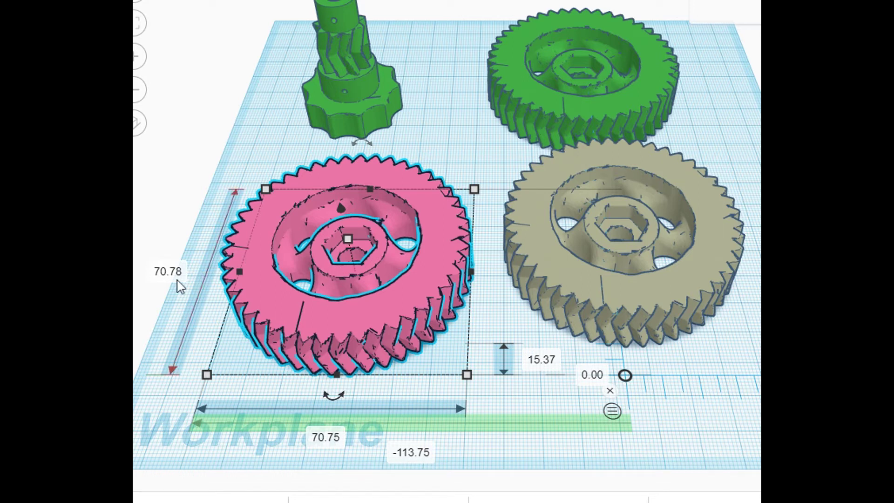
Add the 70.75 x 70.75 x 15.37 gear STL and check it reads 70.75 x 70.75 x 15.37 mm.
{"action": "left_click", "coordinate": [508, 94]}
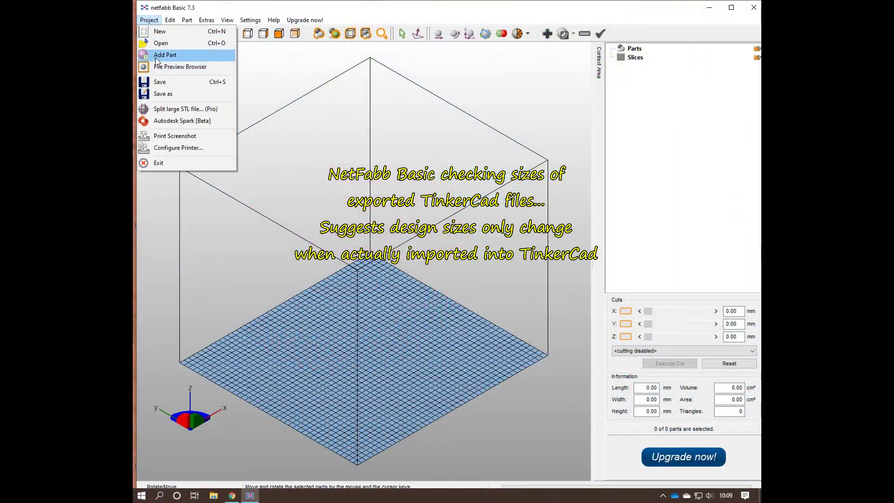
{"action": "left_click", "coordinate": [156, 57]}
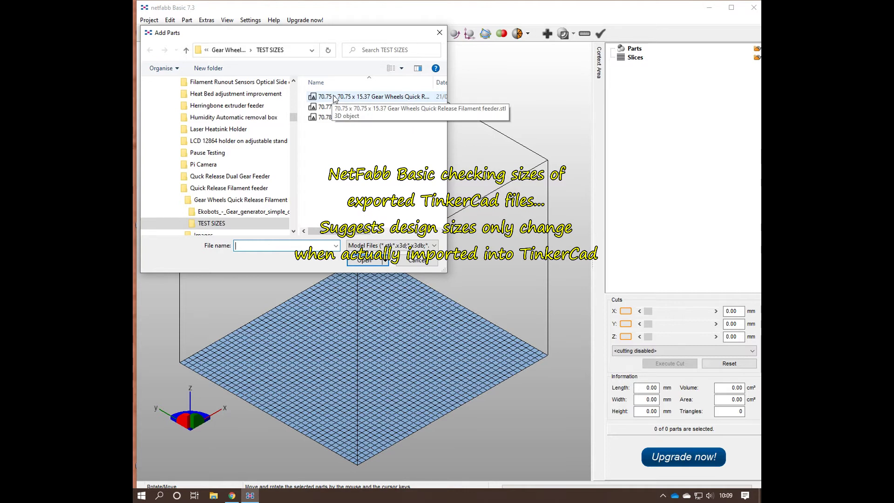
{"action": "double_click", "coordinate": [382, 99]}
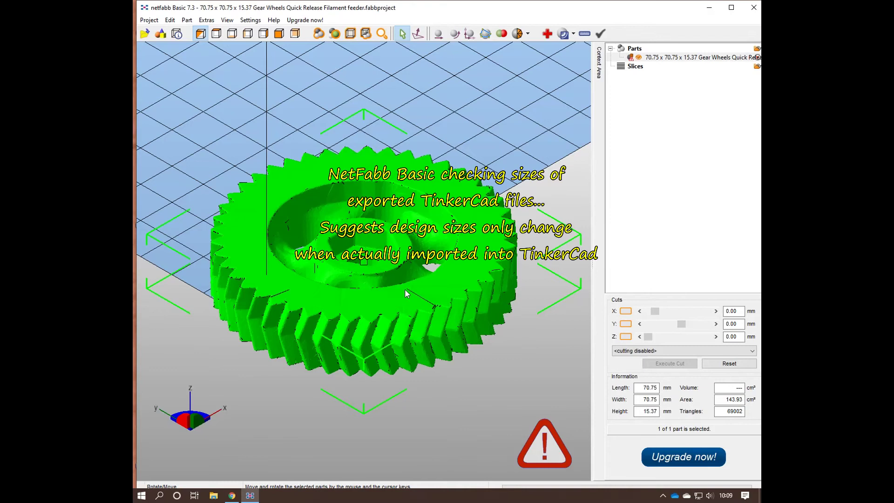
{"action": "left_click", "coordinate": [405, 289]}
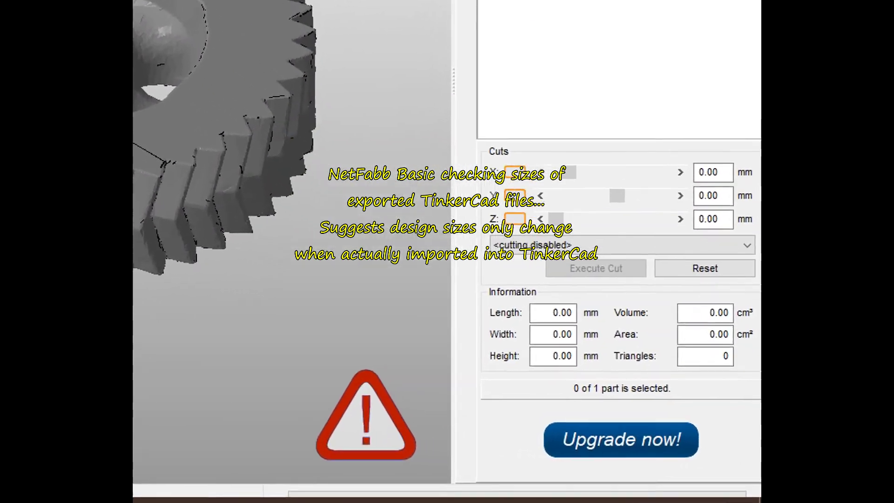
{"action": "left_click", "coordinate": [416, 293]}
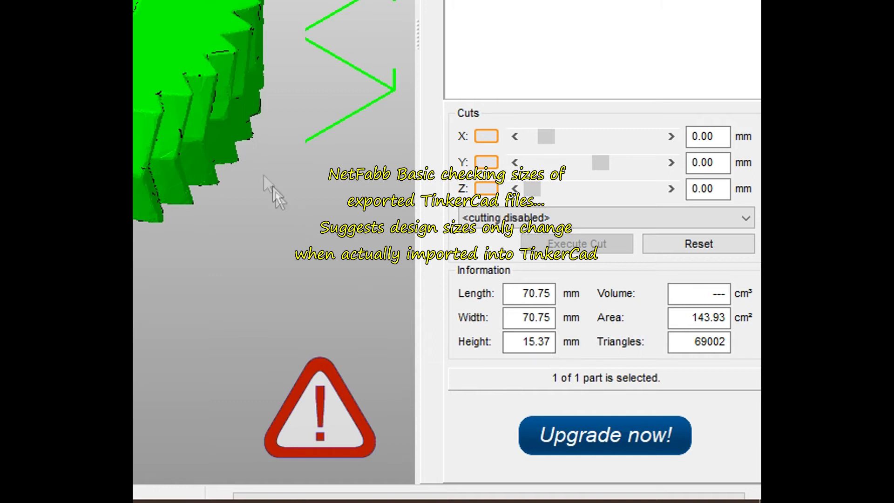
{"action": "left_click", "coordinate": [168, 82]}
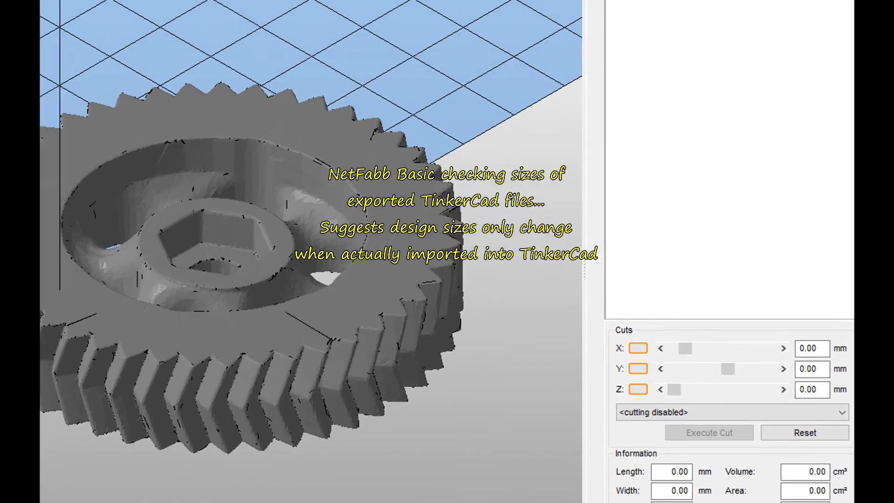
Delete the loaded 70.75 gear part from the netfabb project.
{"action": "left_click", "coordinate": [24, 24]}
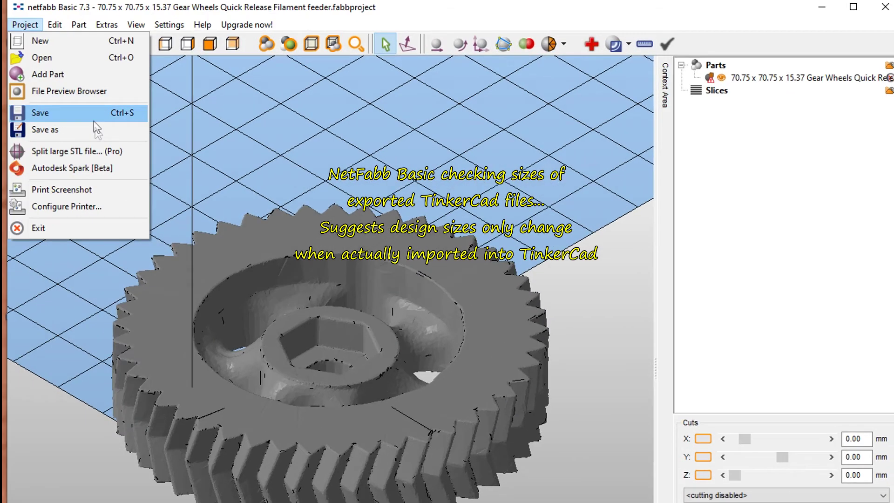
{"action": "left_click", "coordinate": [232, 254]}
{"action": "left_click", "coordinate": [233, 252]}
{"action": "key", "text": "Delete"}
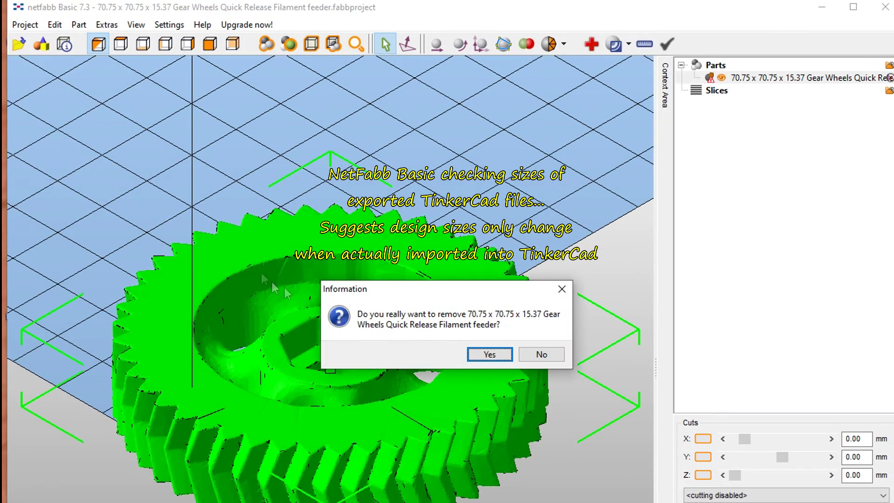
{"action": "left_click", "coordinate": [490, 355]}
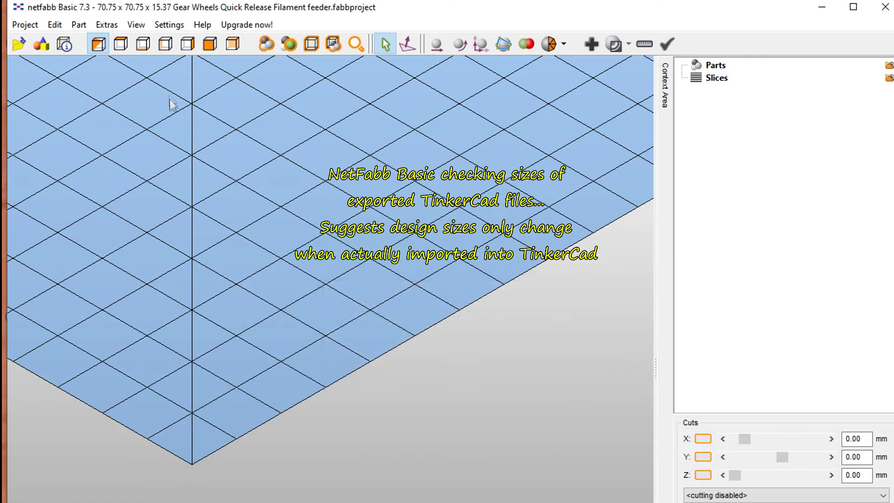
Add the 70.77 x 70.75 x 15.37 gear STL, measuring 70.75 x 70.77 x 15.37 mm.
{"action": "left_click", "coordinate": [36, 26]}
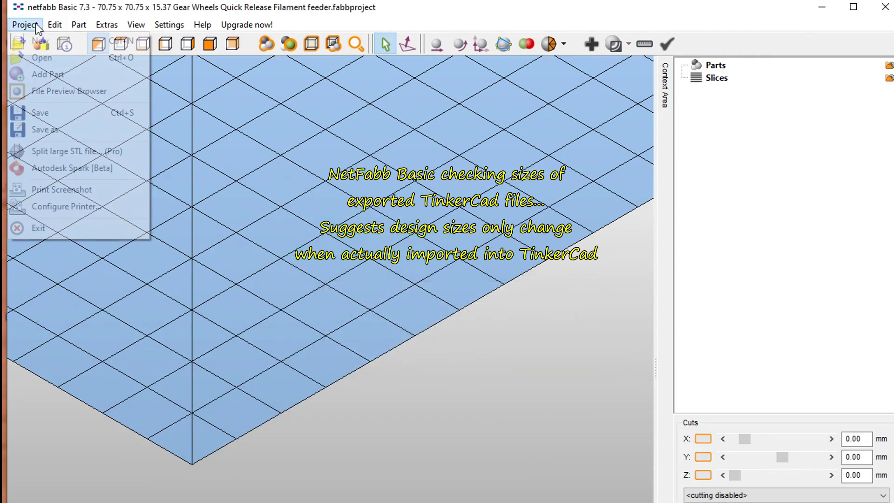
{"action": "left_click", "coordinate": [53, 78]}
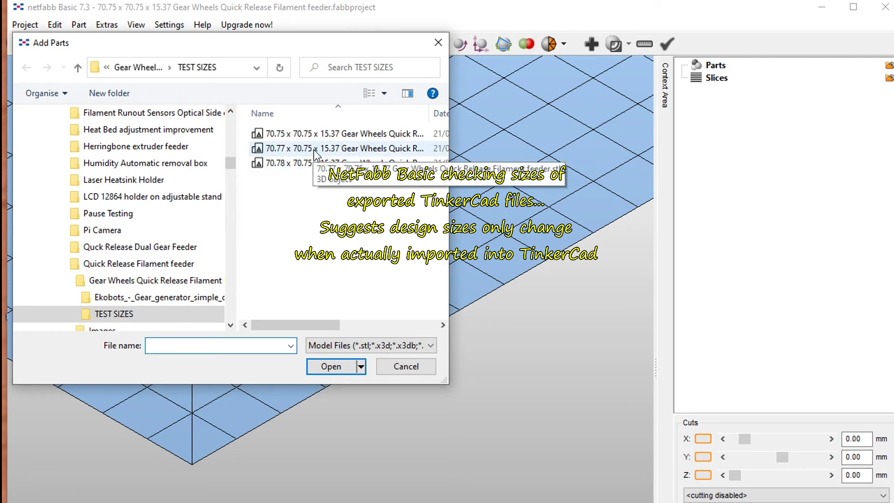
{"action": "left_click", "coordinate": [316, 154]}
{"action": "double_click", "coordinate": [317, 155]}
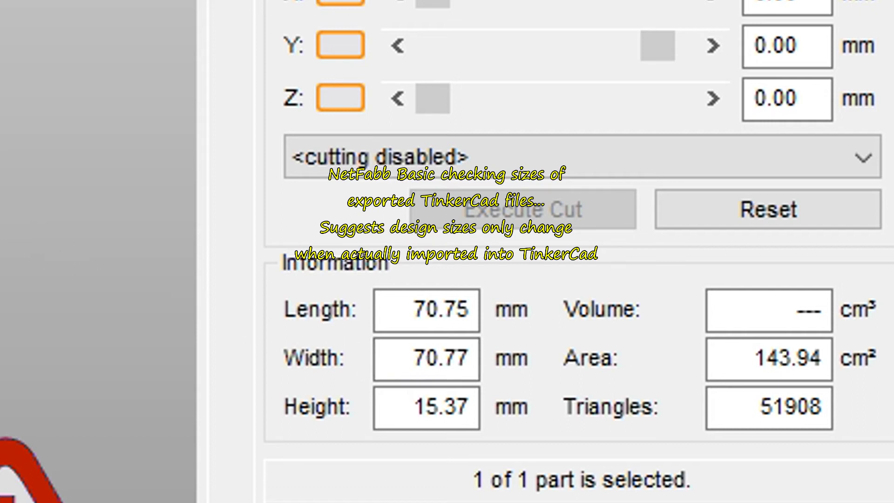
{"action": "left_click", "coordinate": [399, 356]}
Delete the current gear part, then undo to restore a gear in the scene.
{"action": "key", "text": "Delete"}
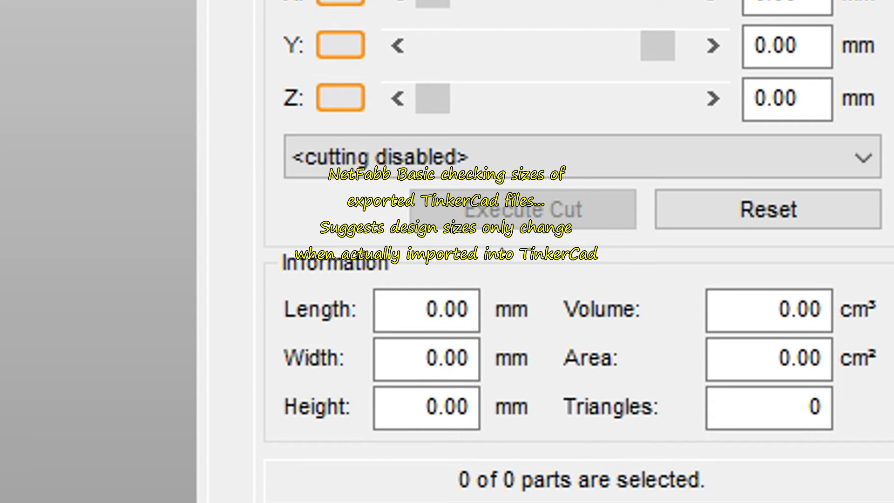
{"action": "key", "text": "ctrl+z"}
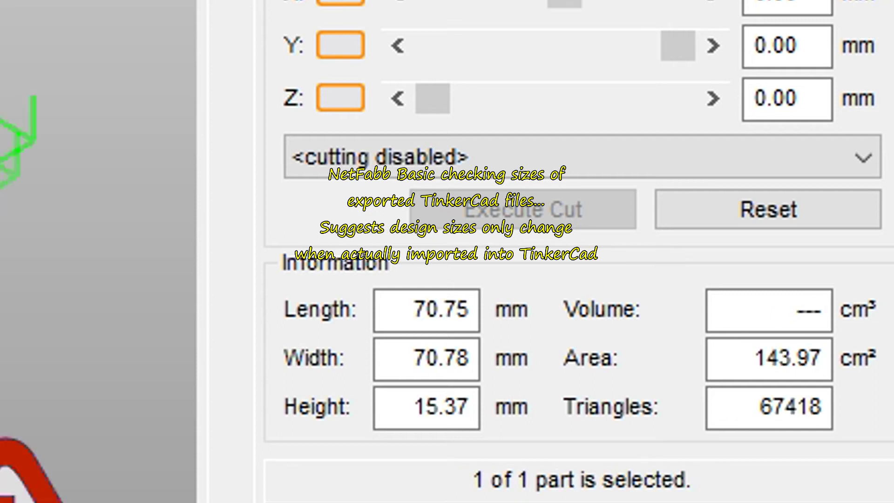